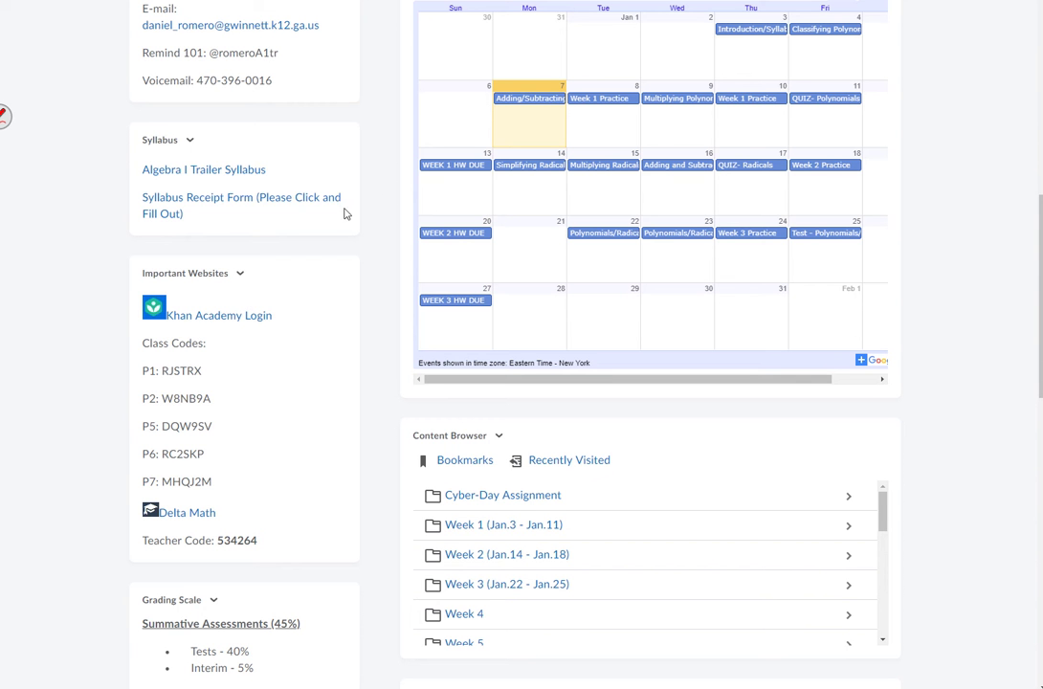
Switch from the course page to Khan Academy and open the student roster of the P.6 - Algebra I Trailer class
scroll(377, 125, "up", 2)
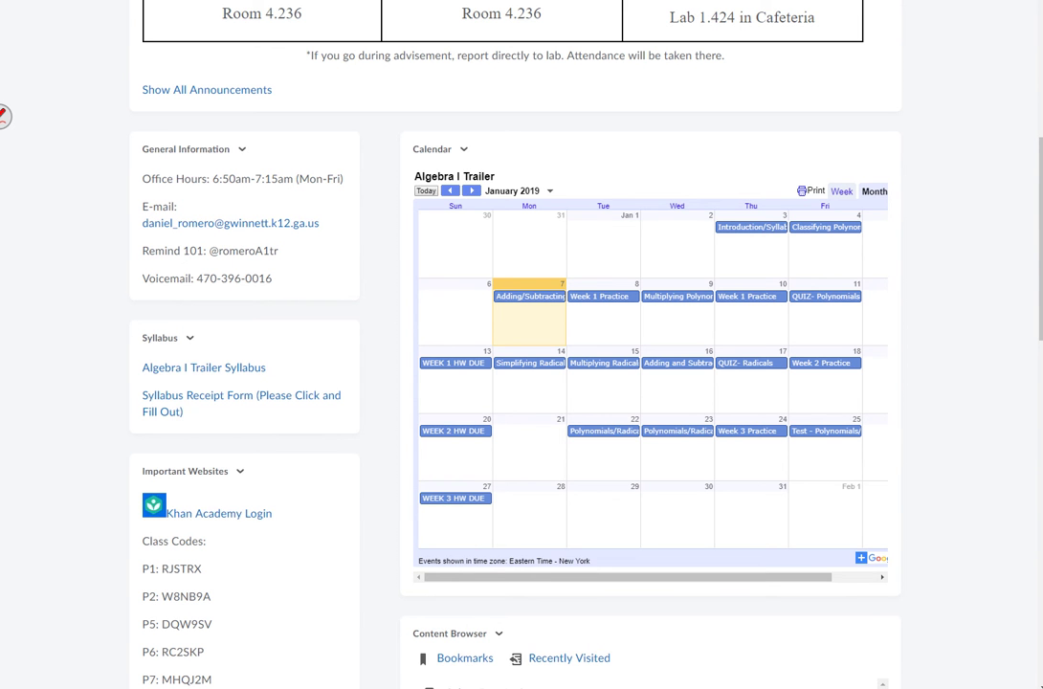
key("ctrl+Tab")
left_click(245, 387)
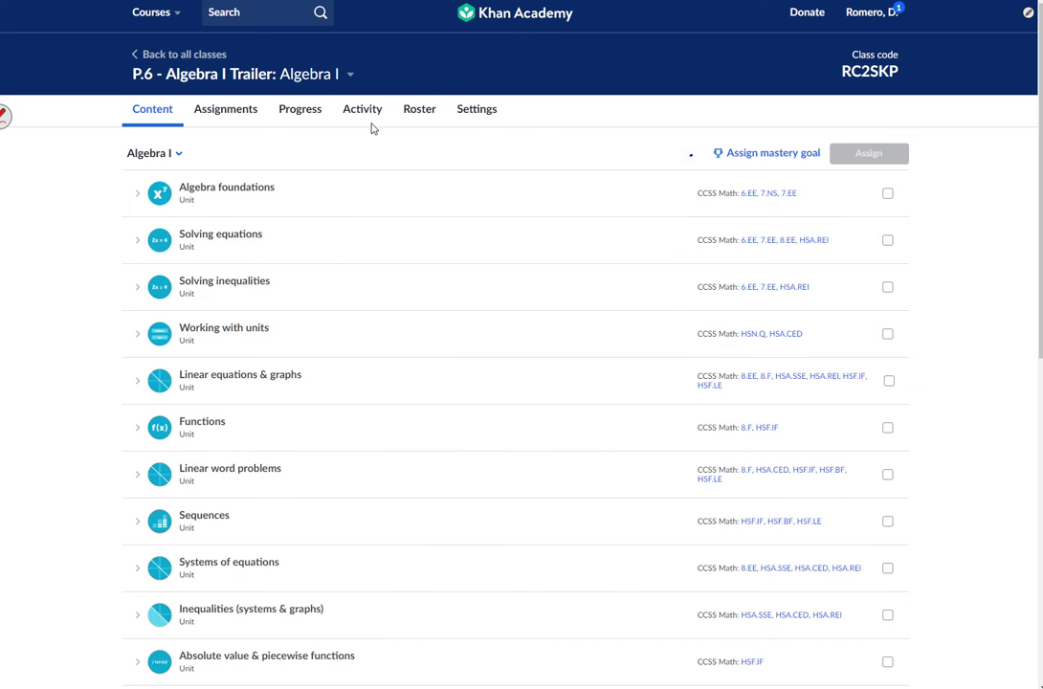
left_click(419, 108)
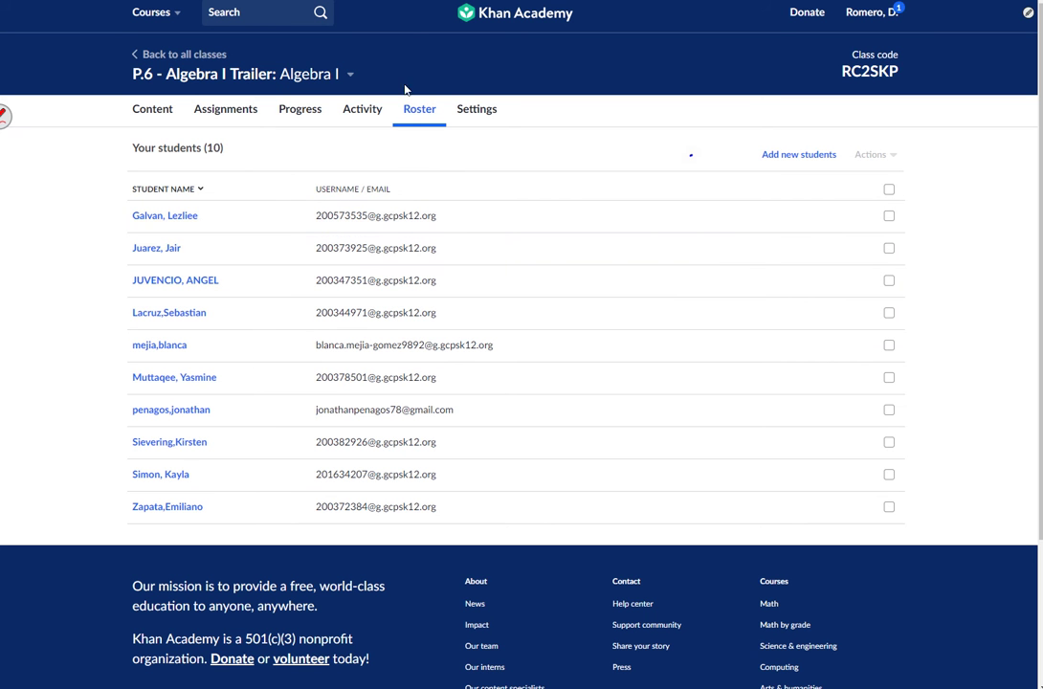
Return to the course page and view the Khan Academy login link and class codes under Important Websites
key("ctrl+Tab")
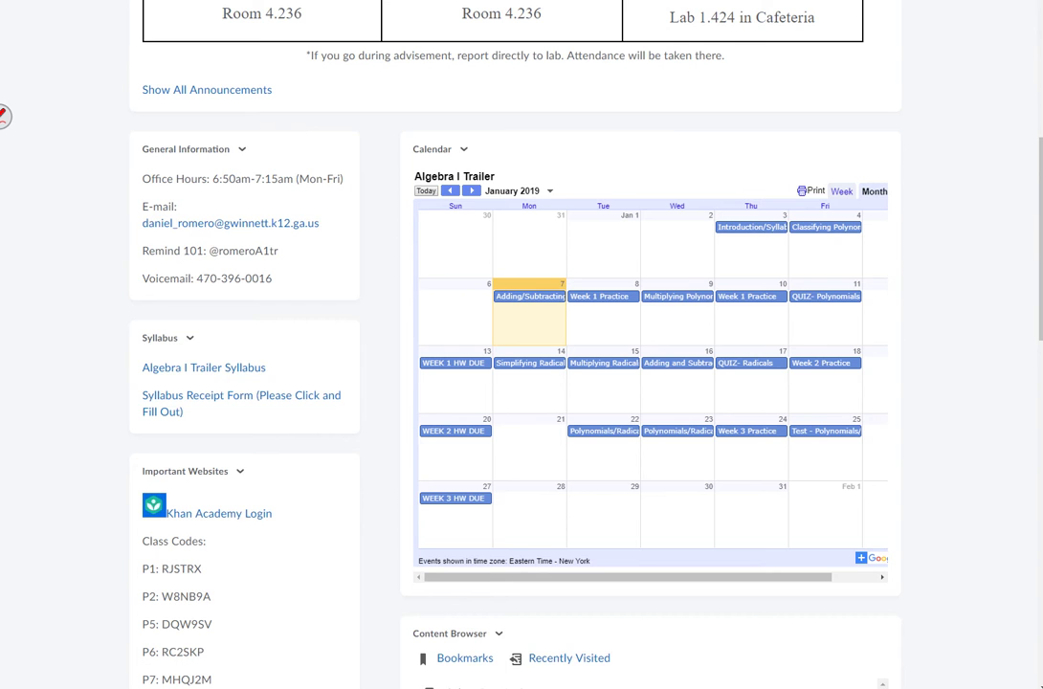
scroll(361, 289, "down", 3)
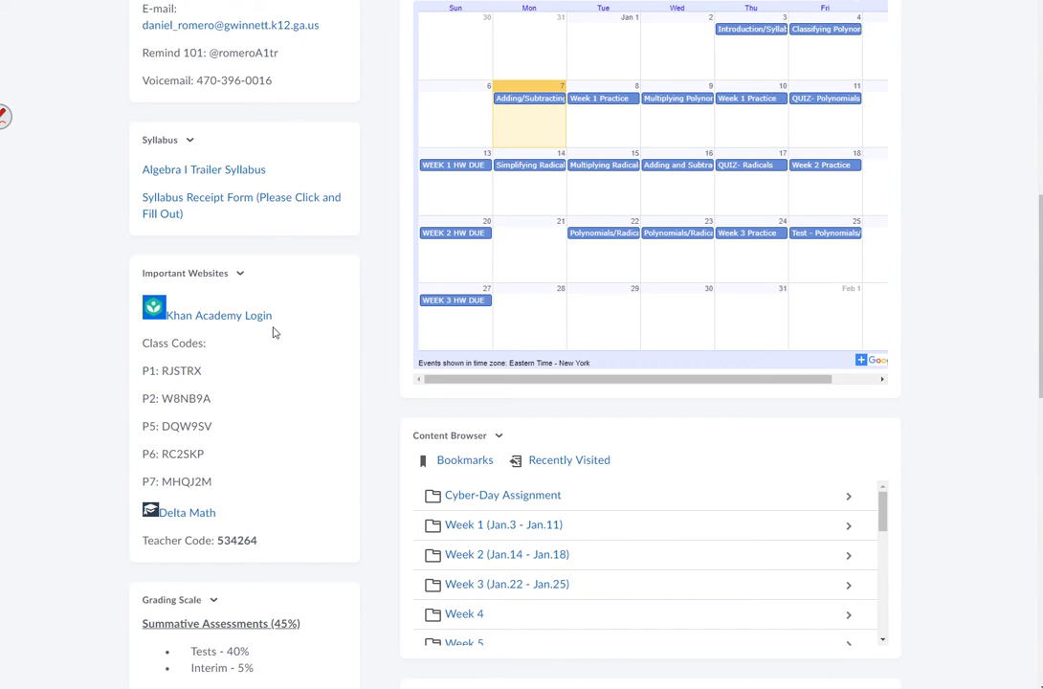
key("ctrl+Tab")
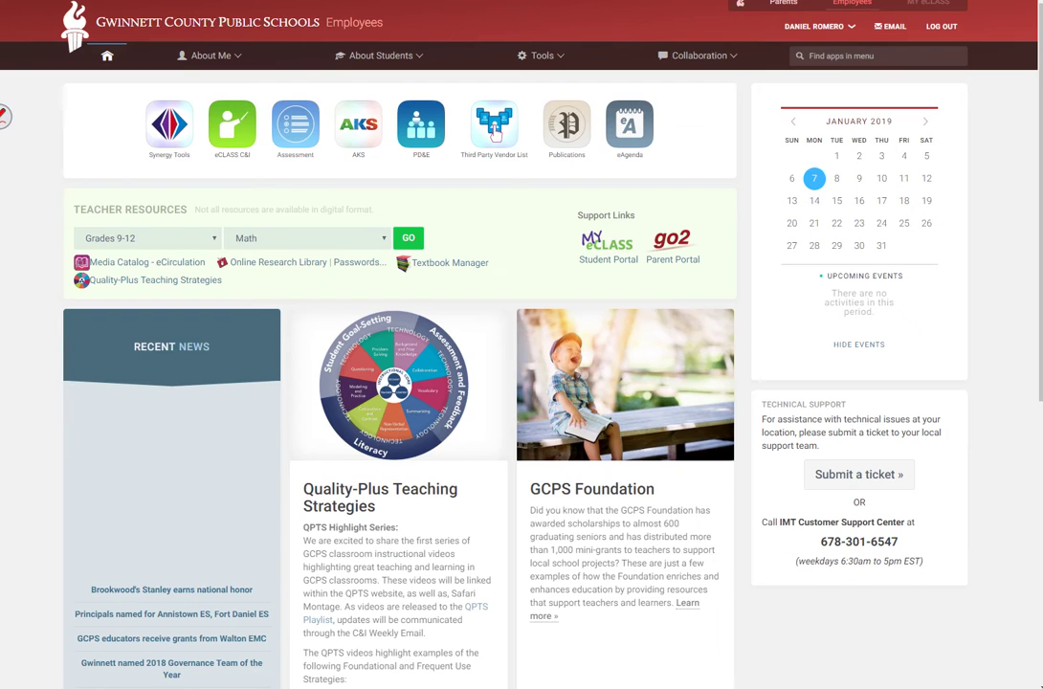
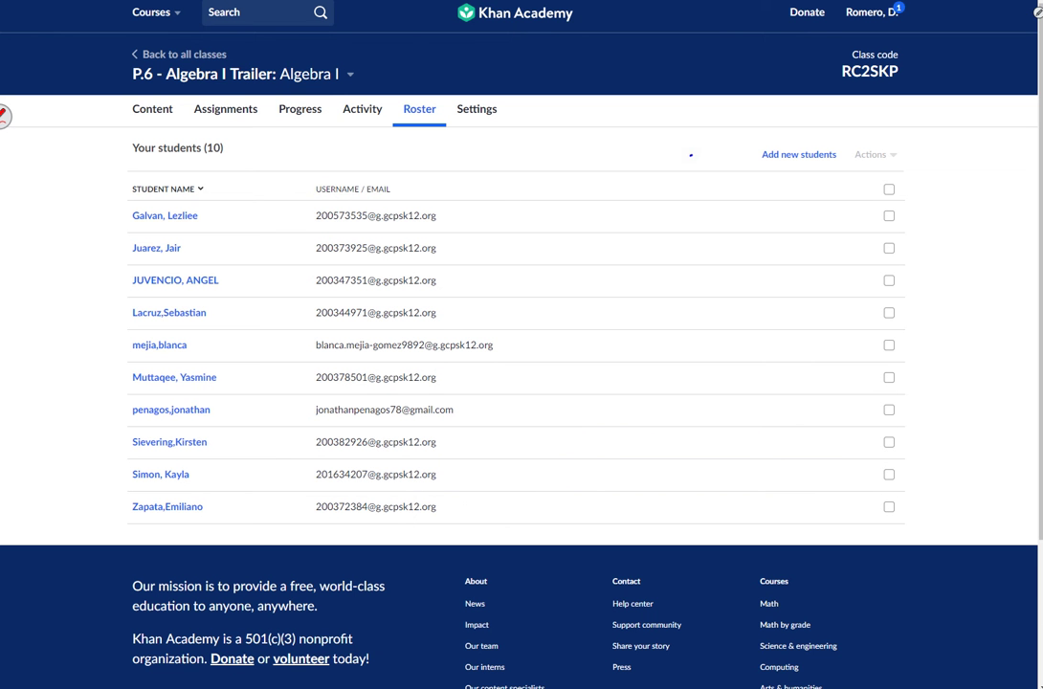
Open the basic info editor of the Khan Academy profile, highlight the real name, and cancel the edit
left_click(891, 17)
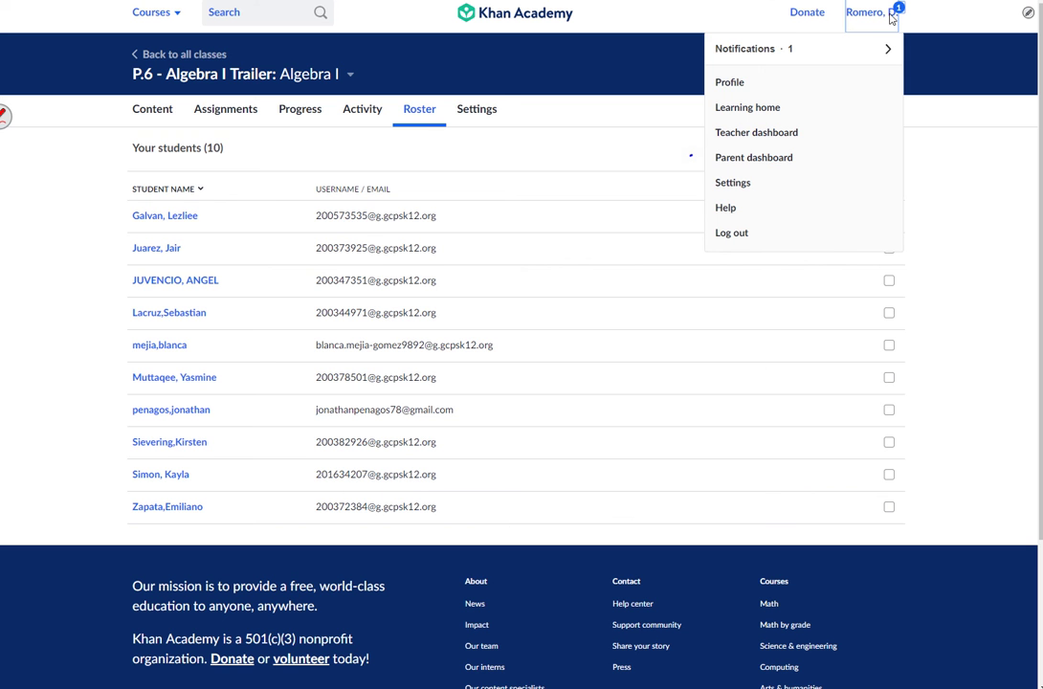
left_click(734, 85)
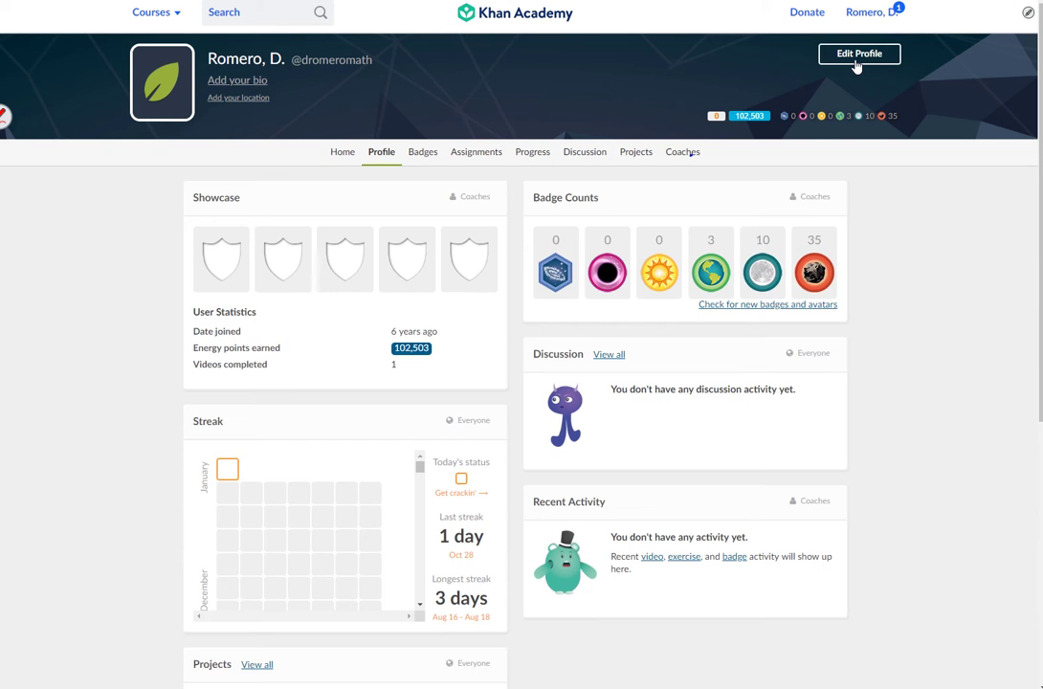
left_click(858, 58)
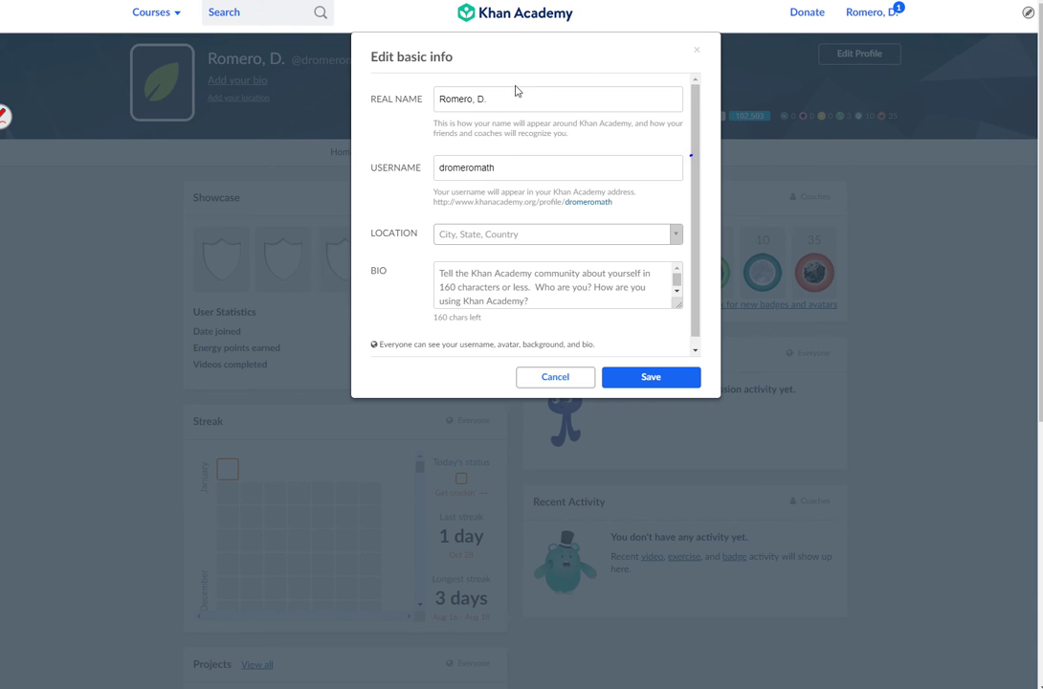
left_click_drag(486, 99, 397, 110)
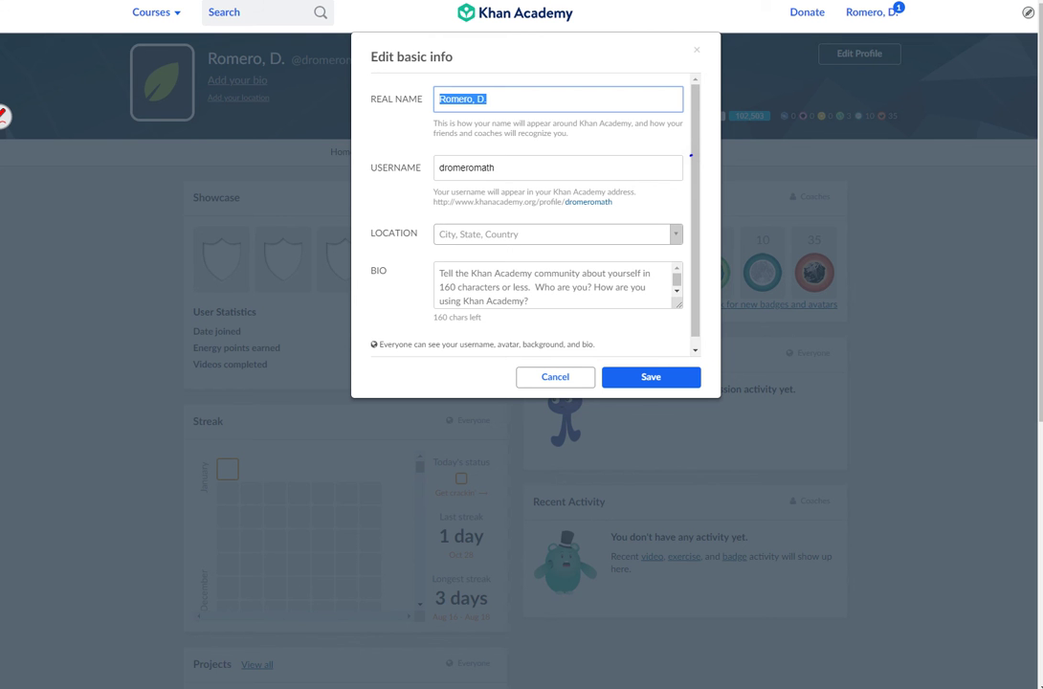
left_click(548, 378)
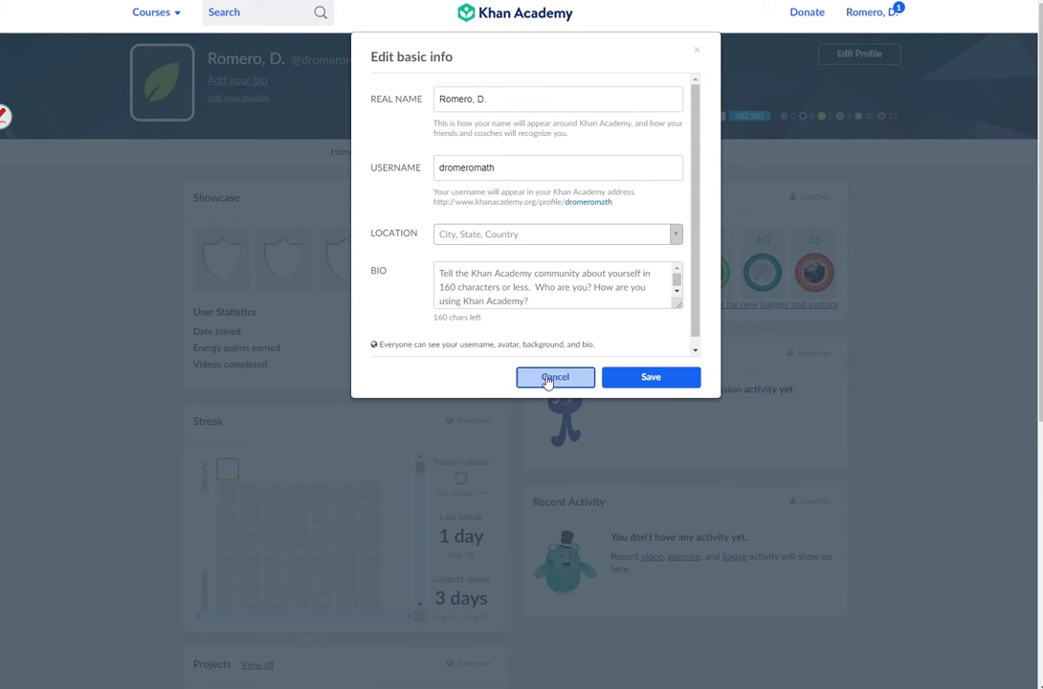
Show the profile's Coaches page for joining a class and check the class codes on the course page
mouse_move(692, 158)
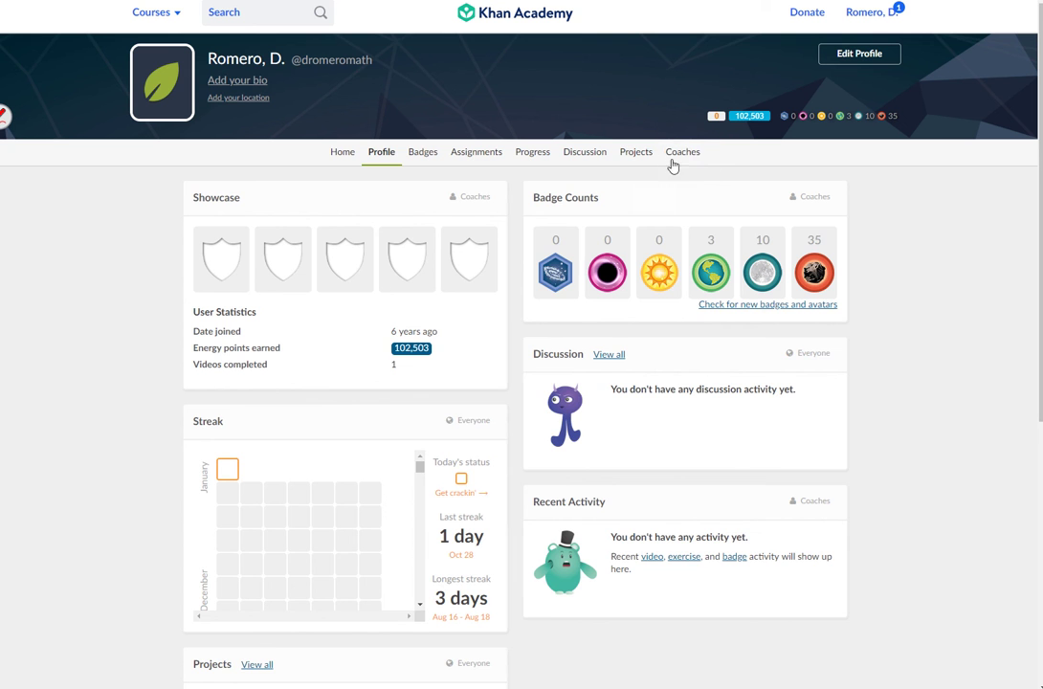
left_click(682, 153)
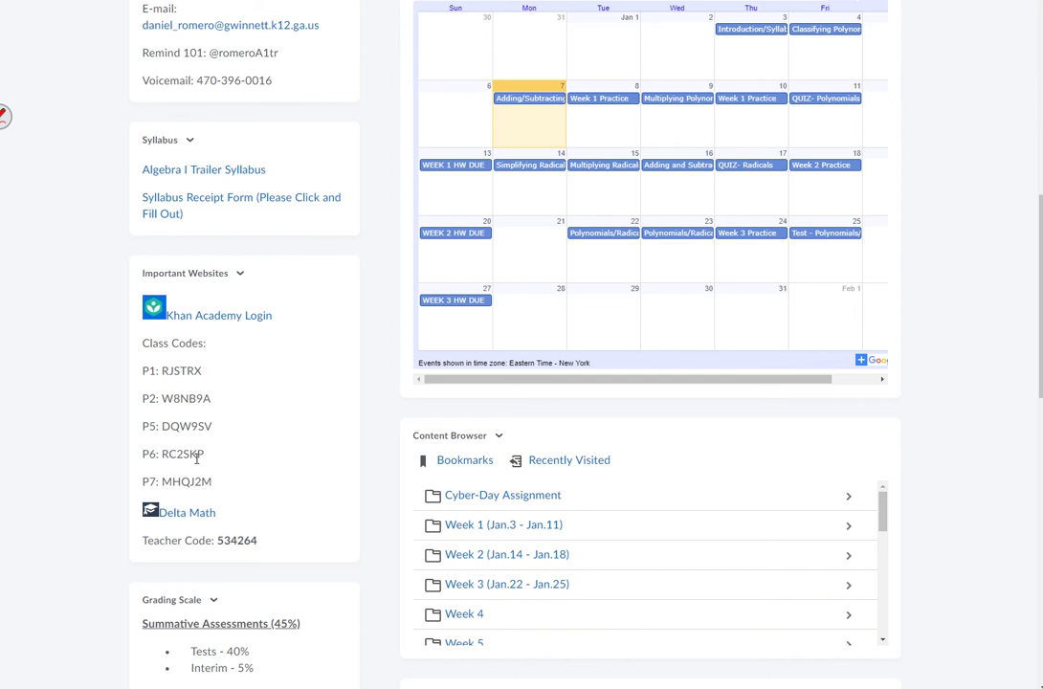
key("ctrl+Tab")
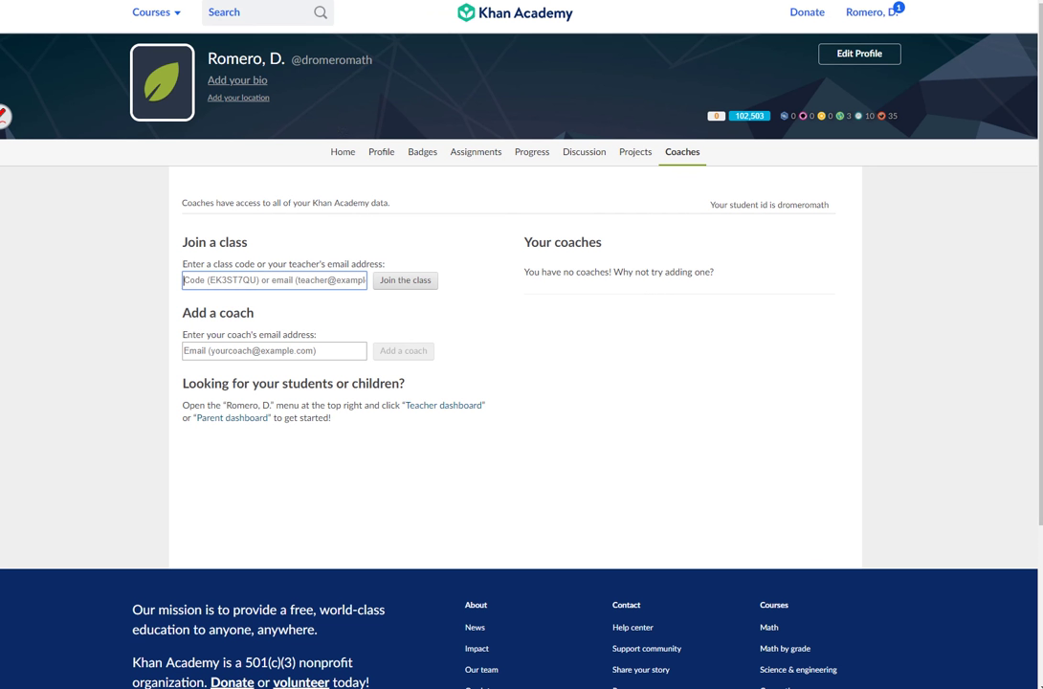
Open the P.6 - Algebra I Trailer class and update its existing assignments to include the new student
left_click(545, 29)
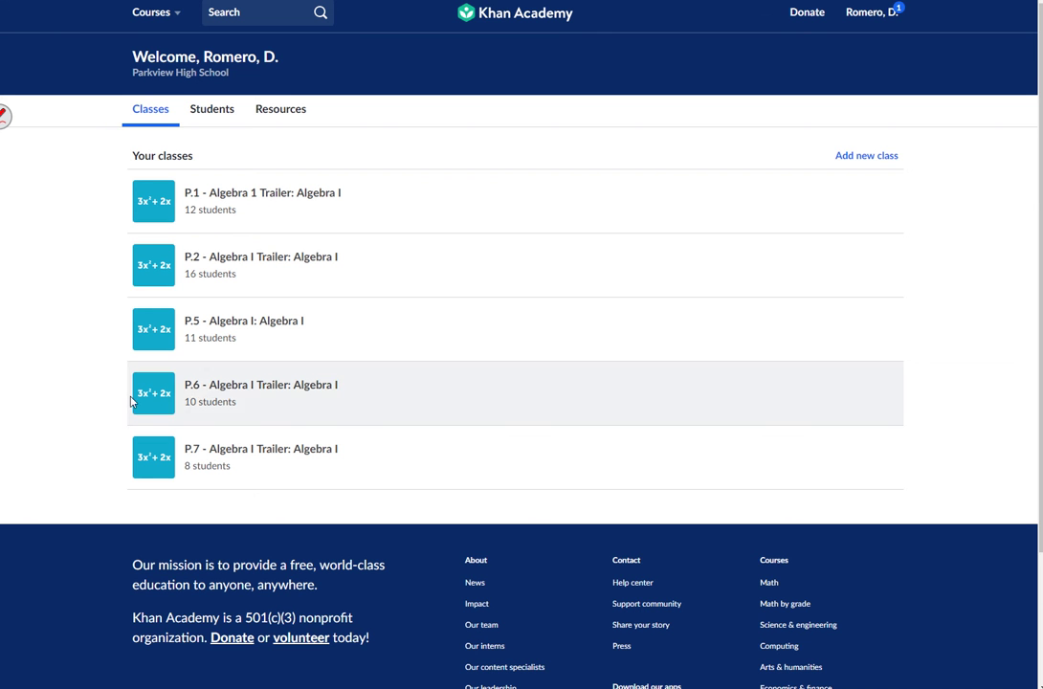
left_click(253, 389)
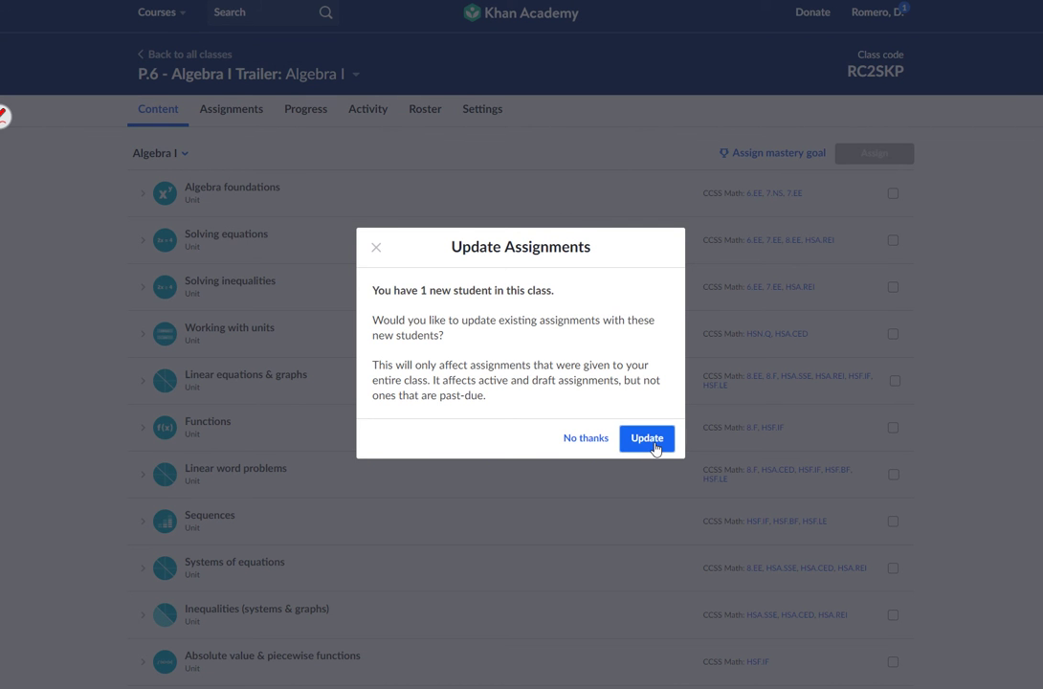
left_click(647, 438)
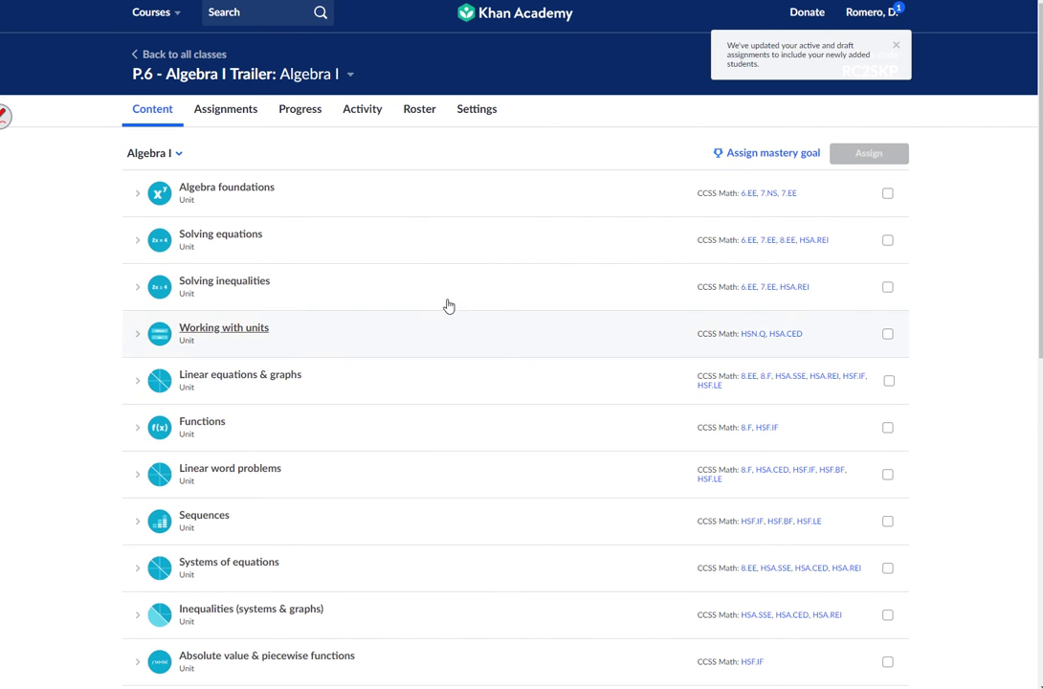
Add the fifth student on the P.6 roster to the P.7 - Algebra I Trailer class
left_click(423, 117)
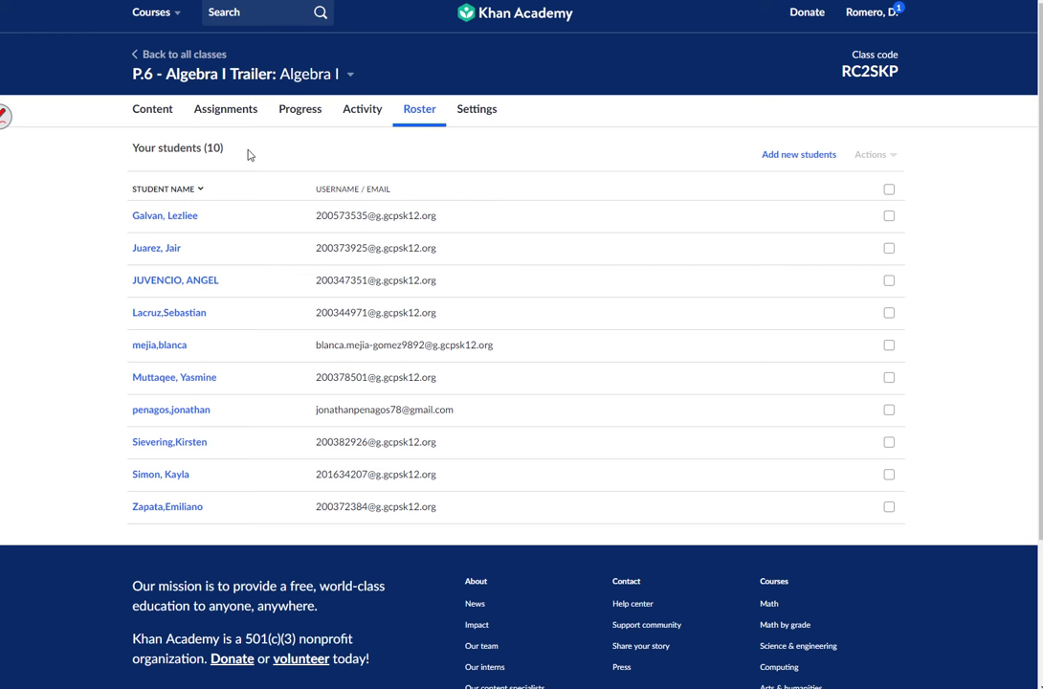
left_click(889, 344)
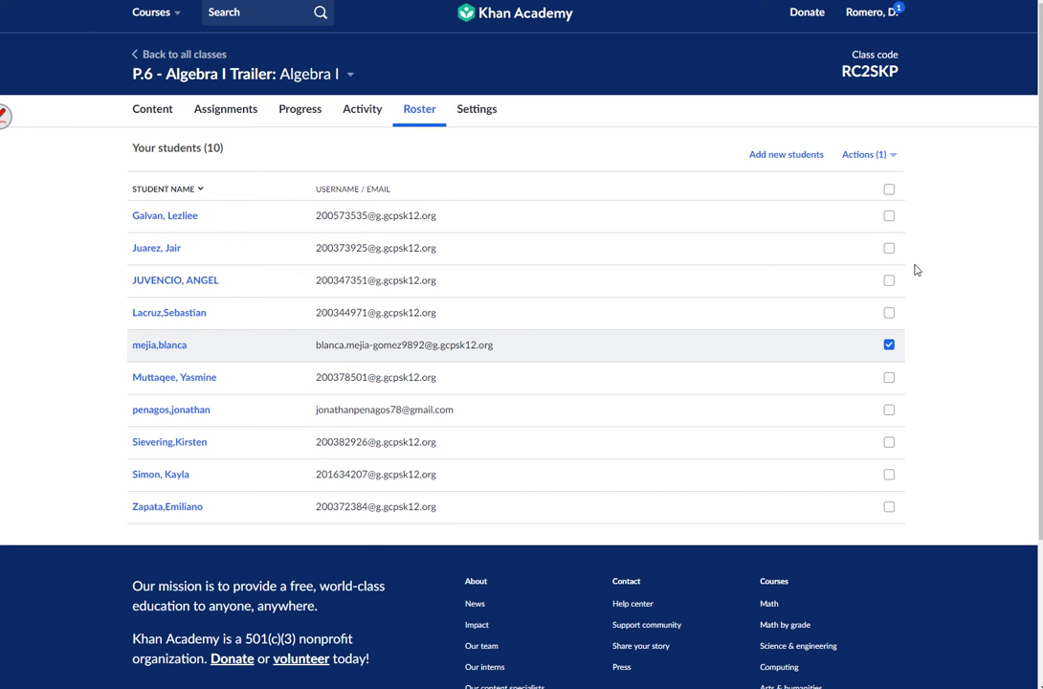
left_click(878, 154)
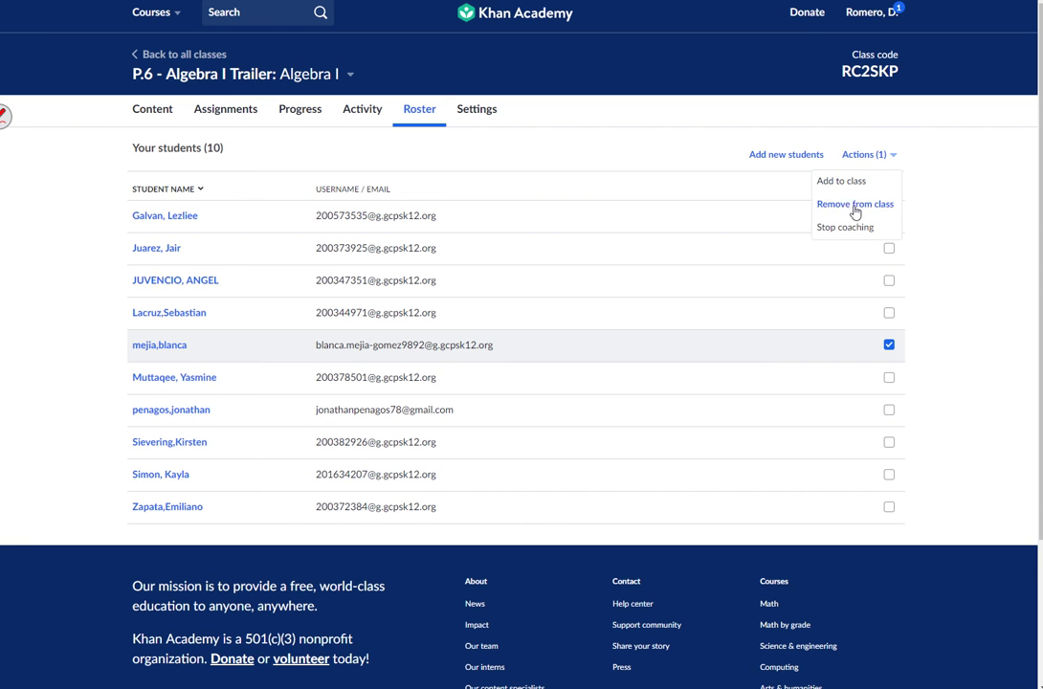
left_click(846, 182)
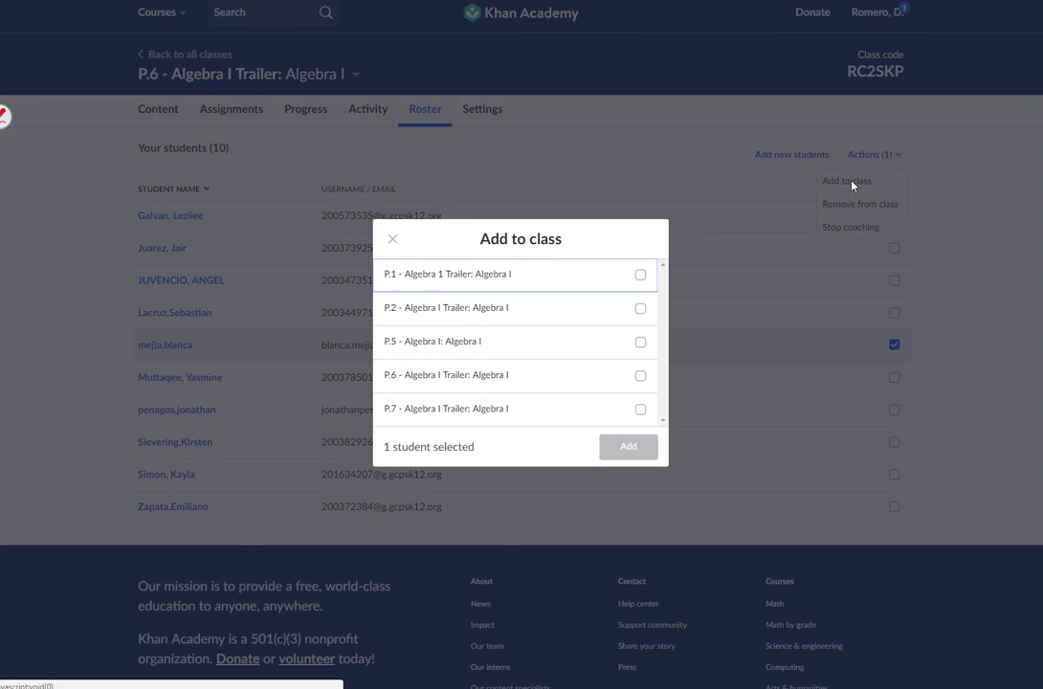
left_click(461, 410)
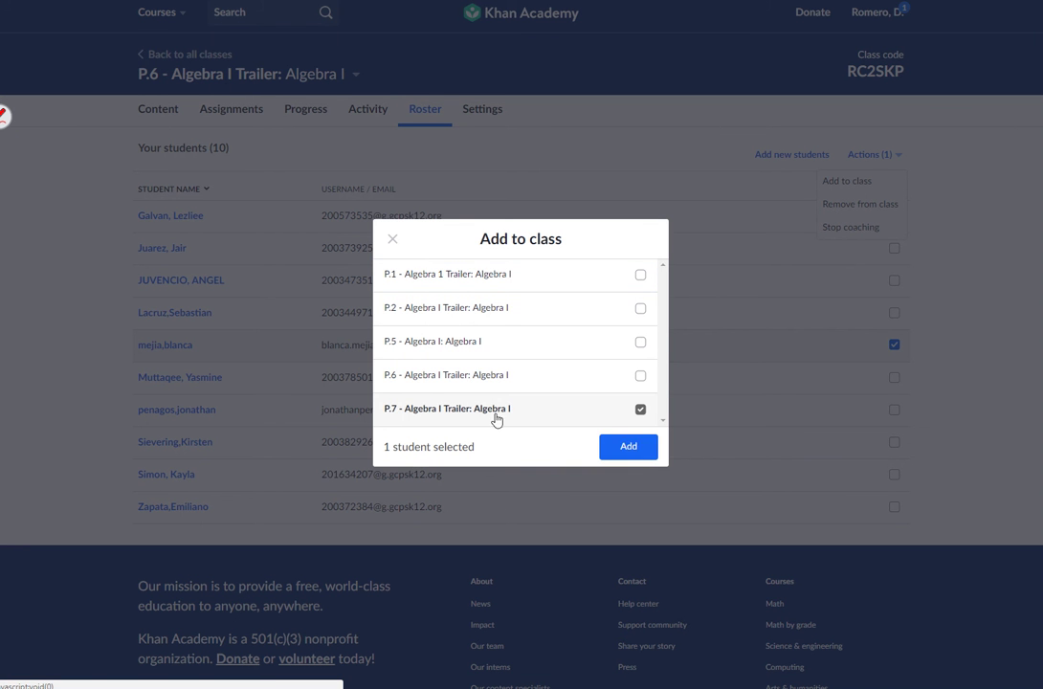
left_click(622, 448)
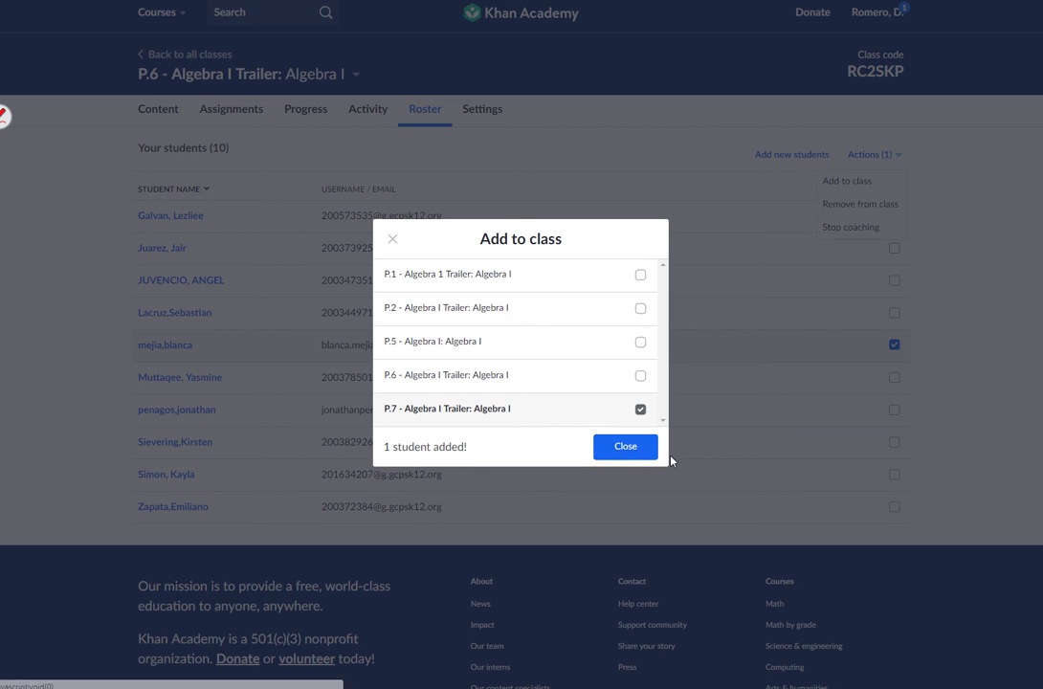
left_click(636, 448)
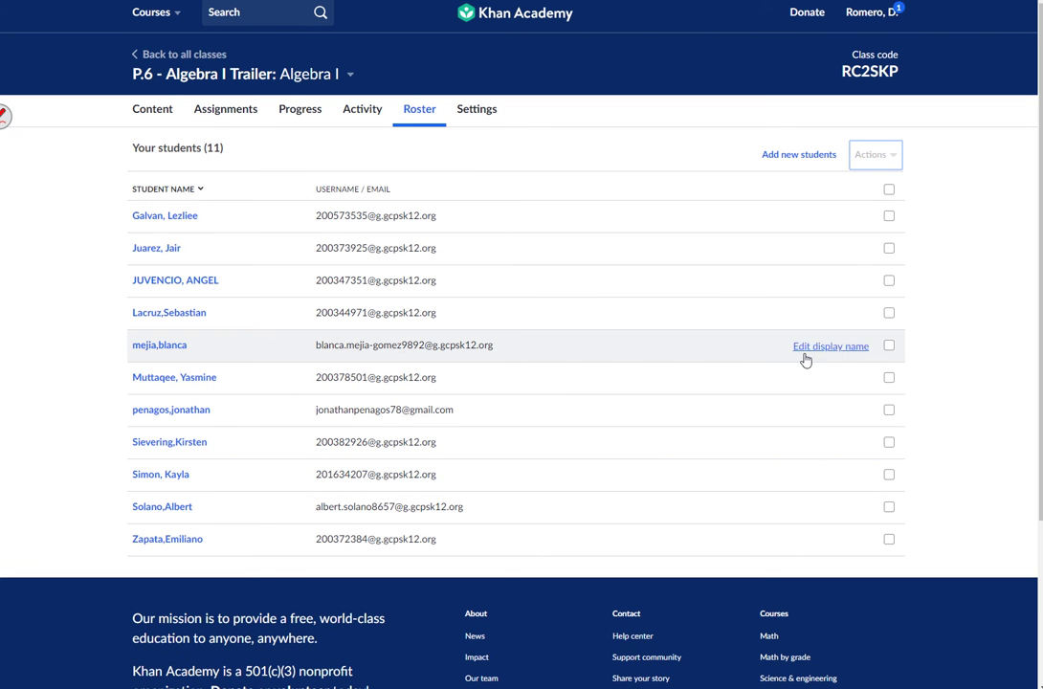
Remove the student just added to P.7 from the P.6 class and confirm the removal
left_click(888, 346)
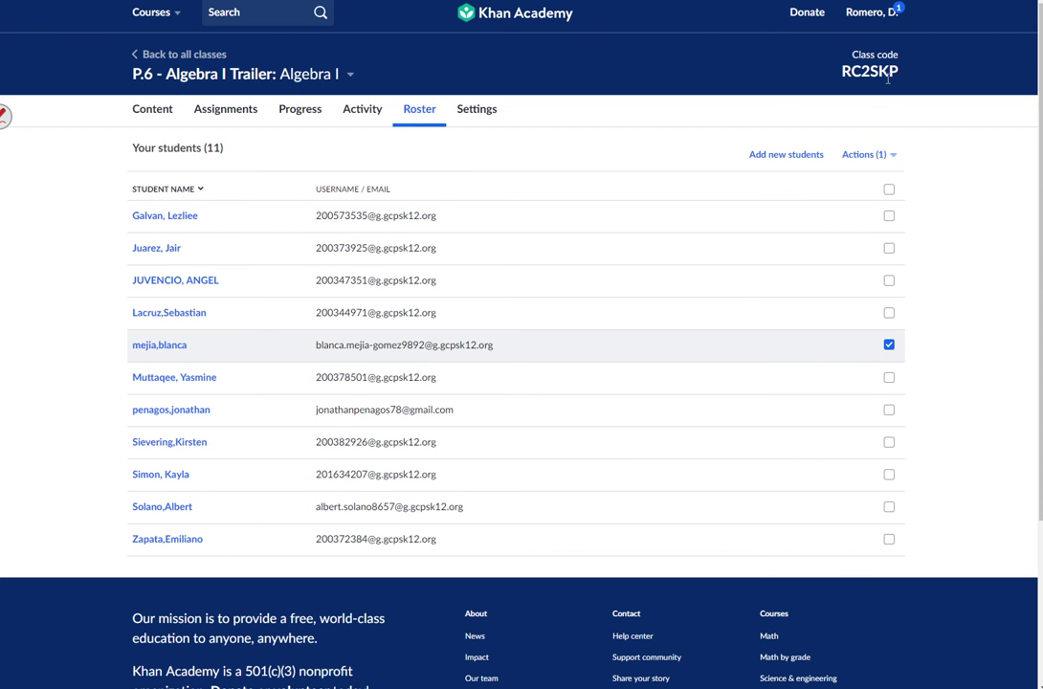
left_click(885, 155)
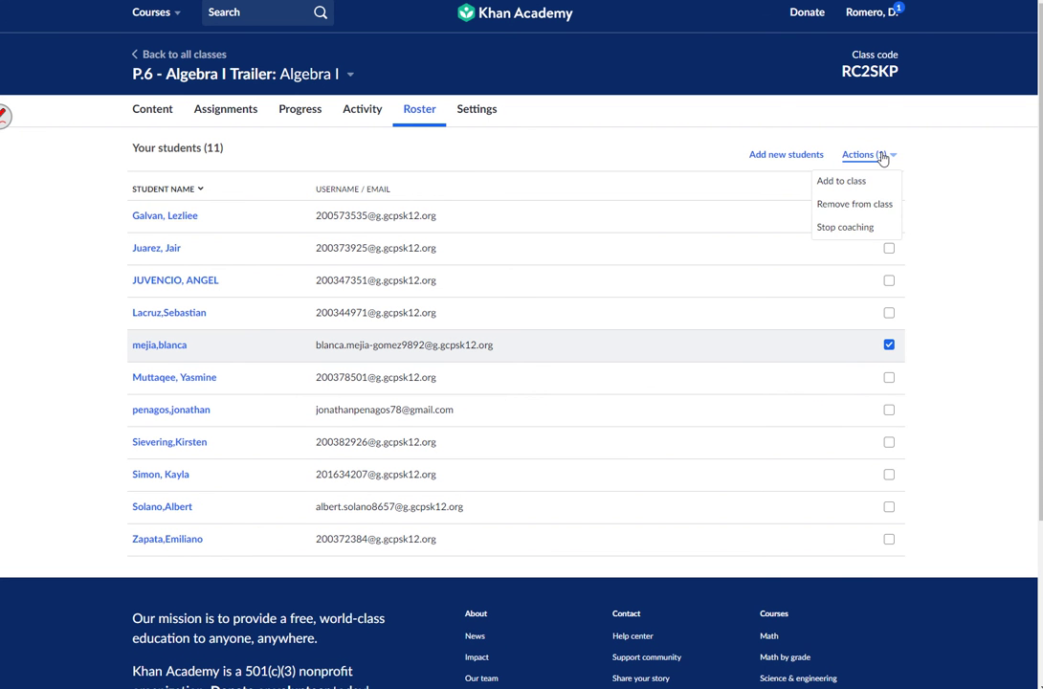
left_click(867, 205)
left_click(656, 384)
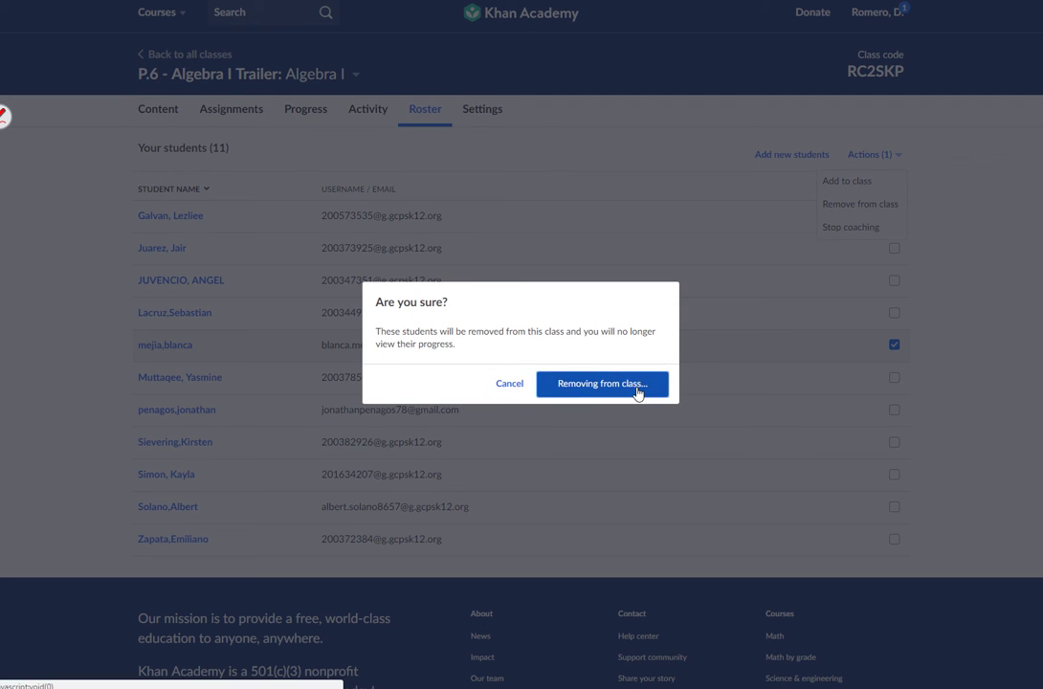
Reload the P.6 roster three times, each time updating the existing assignments to include the newly joined students
right_click(323, 1)
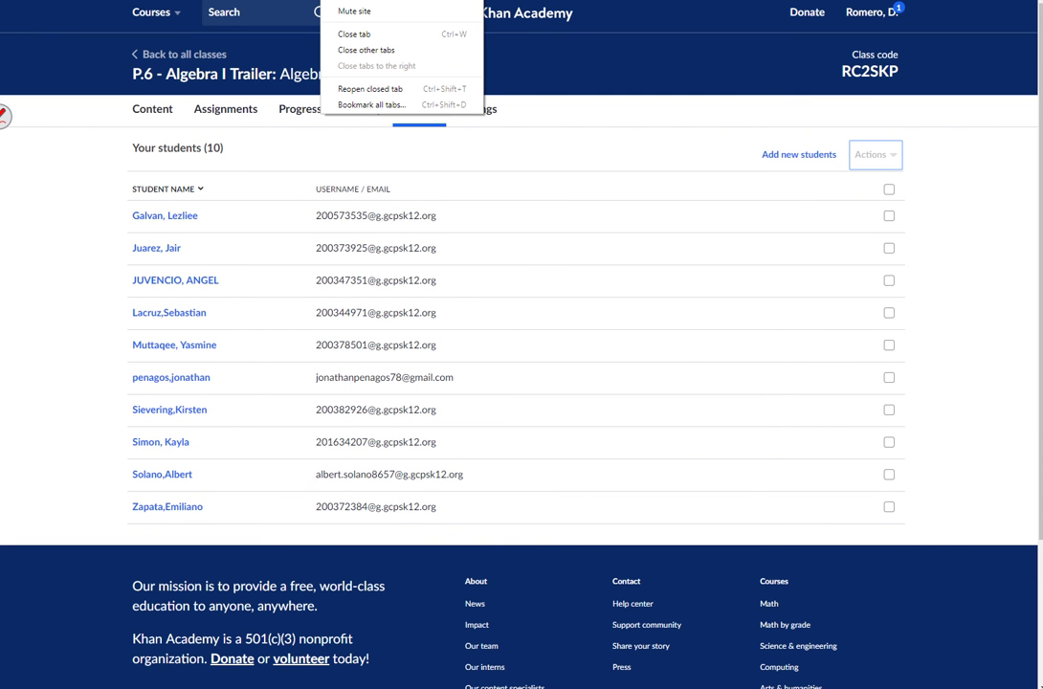
key("F5")
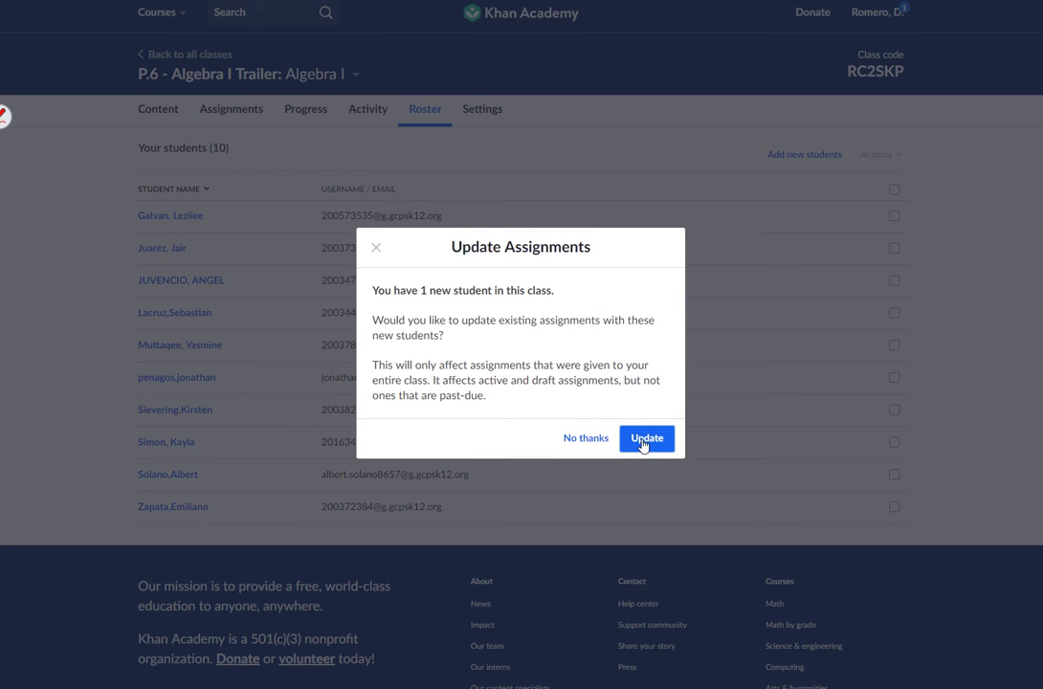
left_click(646, 438)
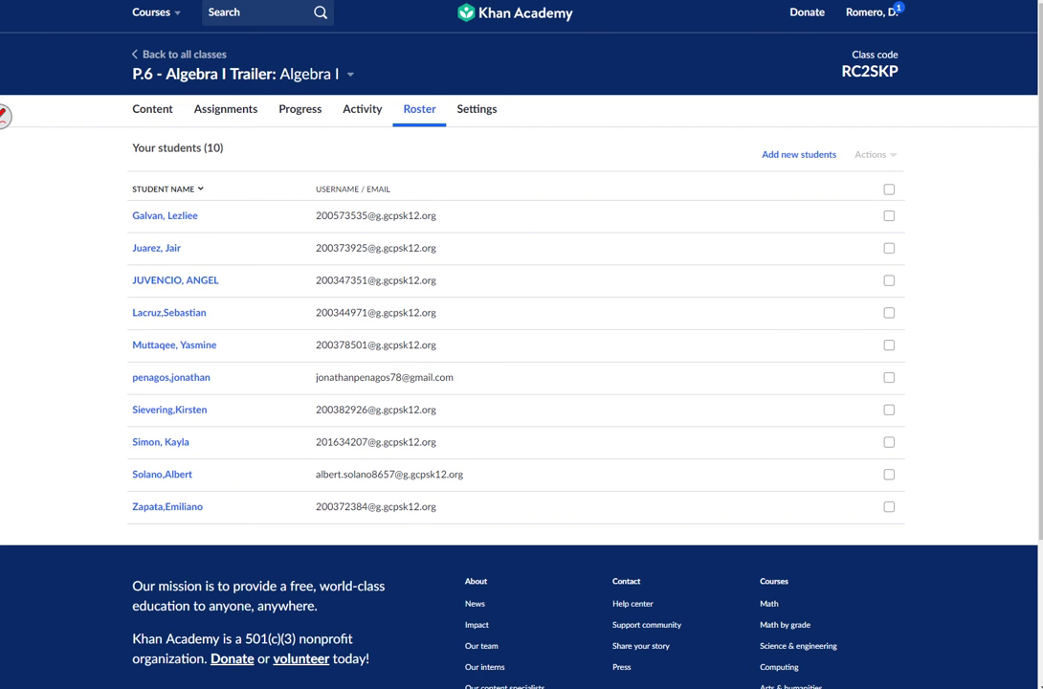
right_click(393, 0)
left_click(412, 0)
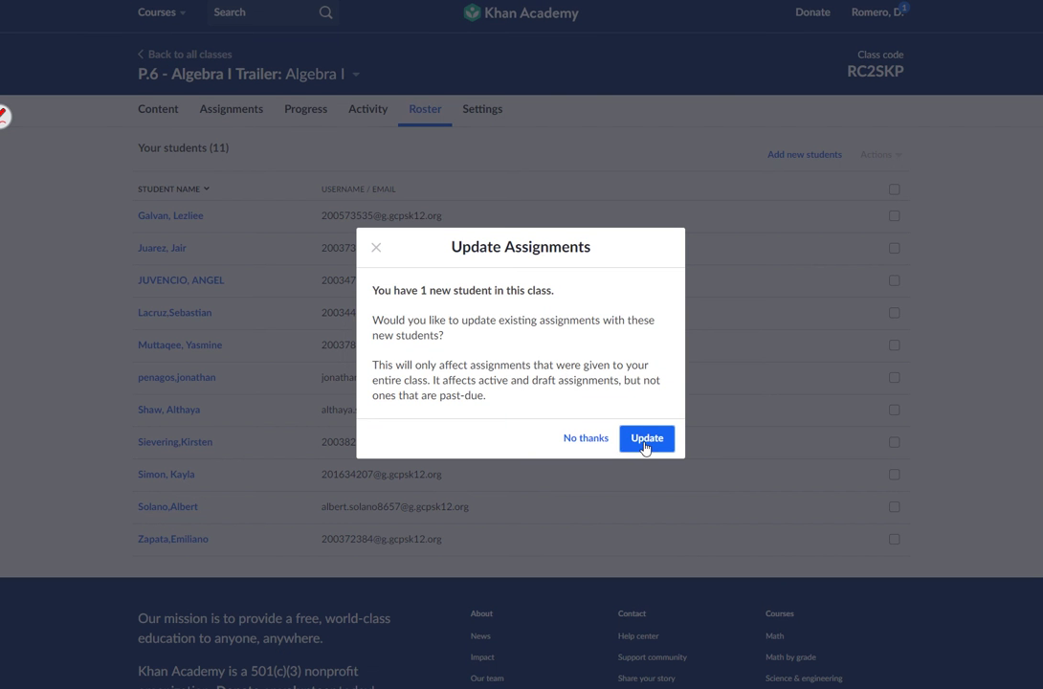
left_click(645, 443)
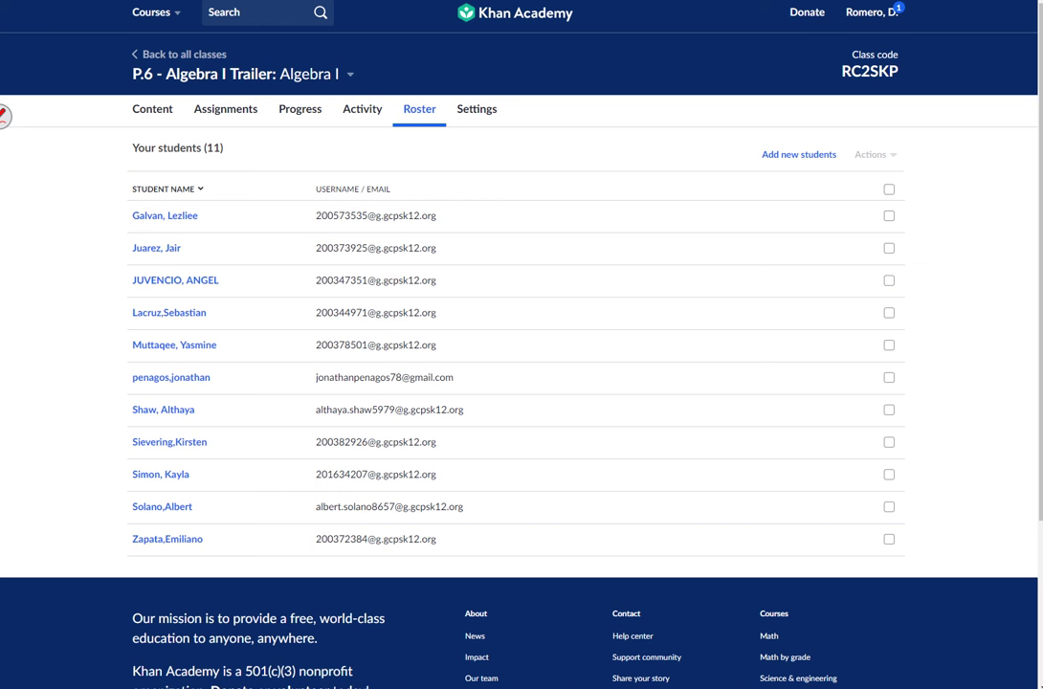
right_click(337, 1)
left_click(369, 1)
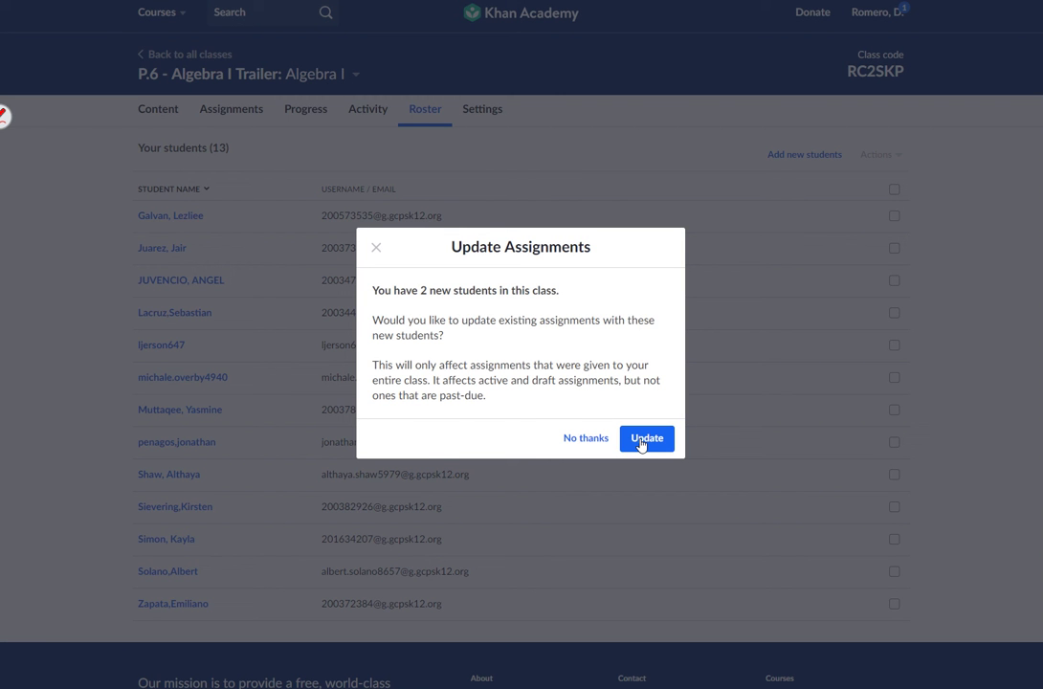
left_click(645, 438)
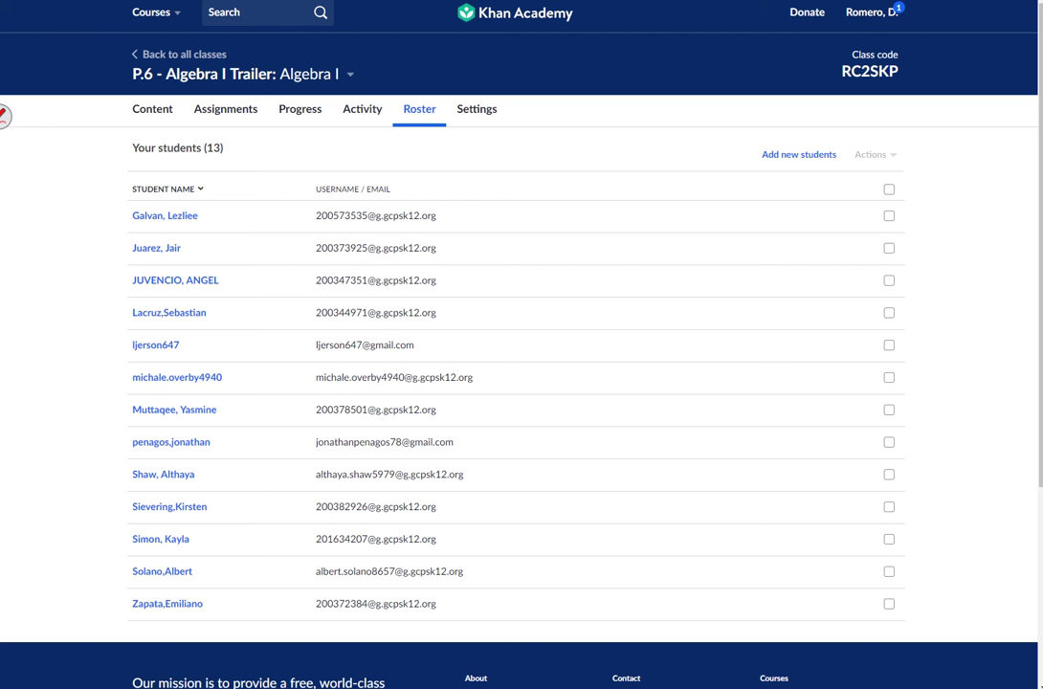
Close the Khan Academy roster and open the Delta Math site from the course page's Important Websites
key("ctrl+w")
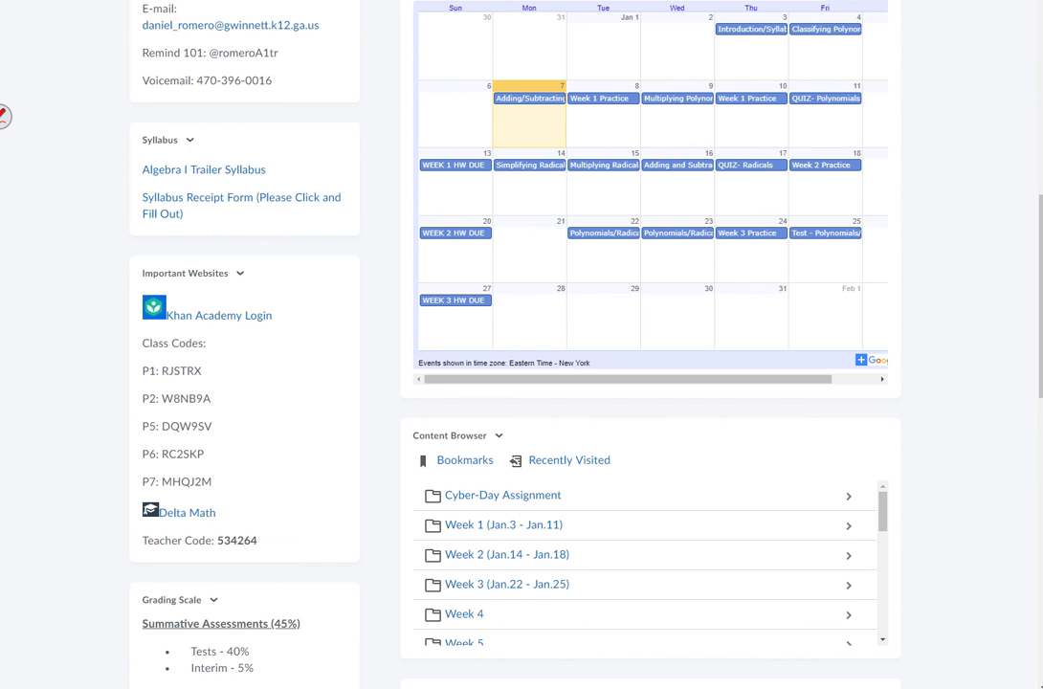
scroll(163, 469, "down", 1)
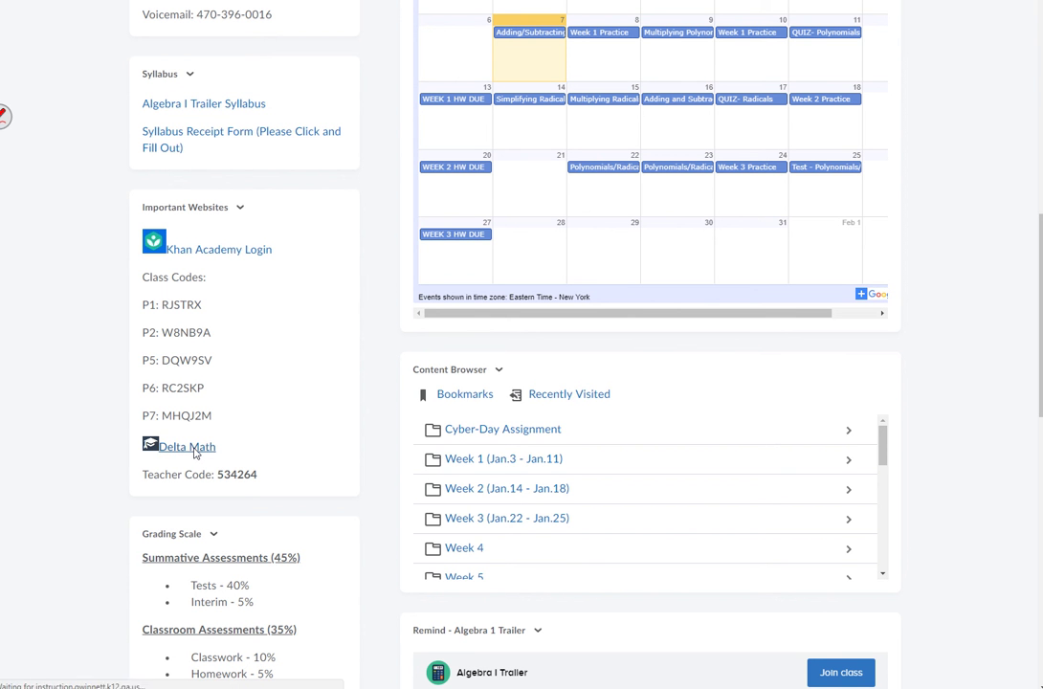
left_click(195, 449)
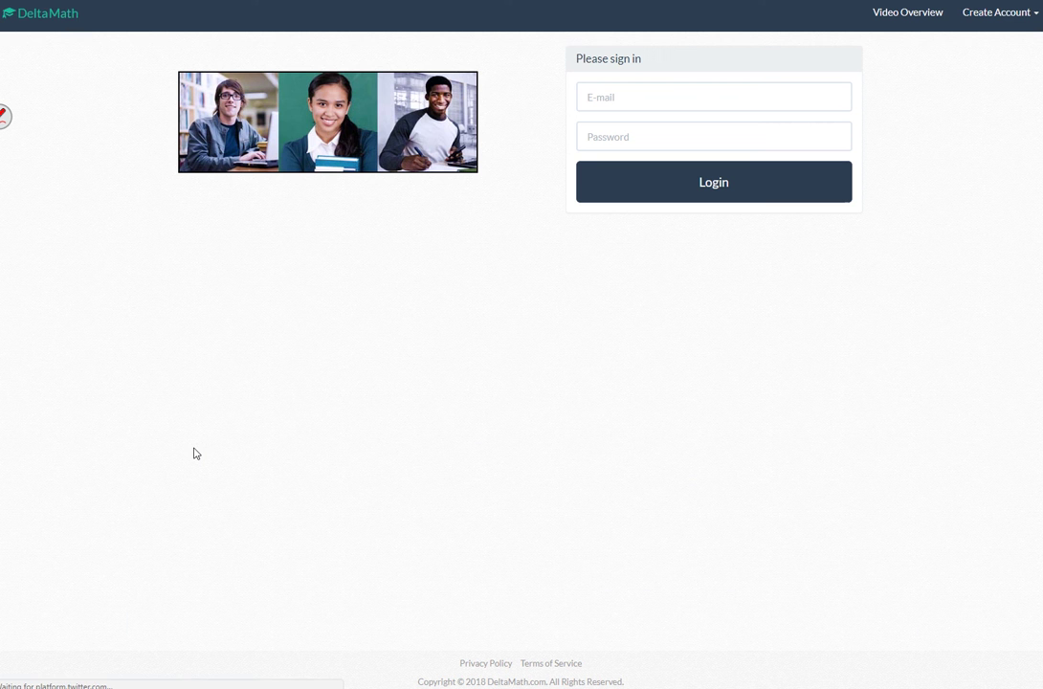
Open Delta Math's student account creation form, cancel it, and return to the teacher code on the course page
left_click(994, 19)
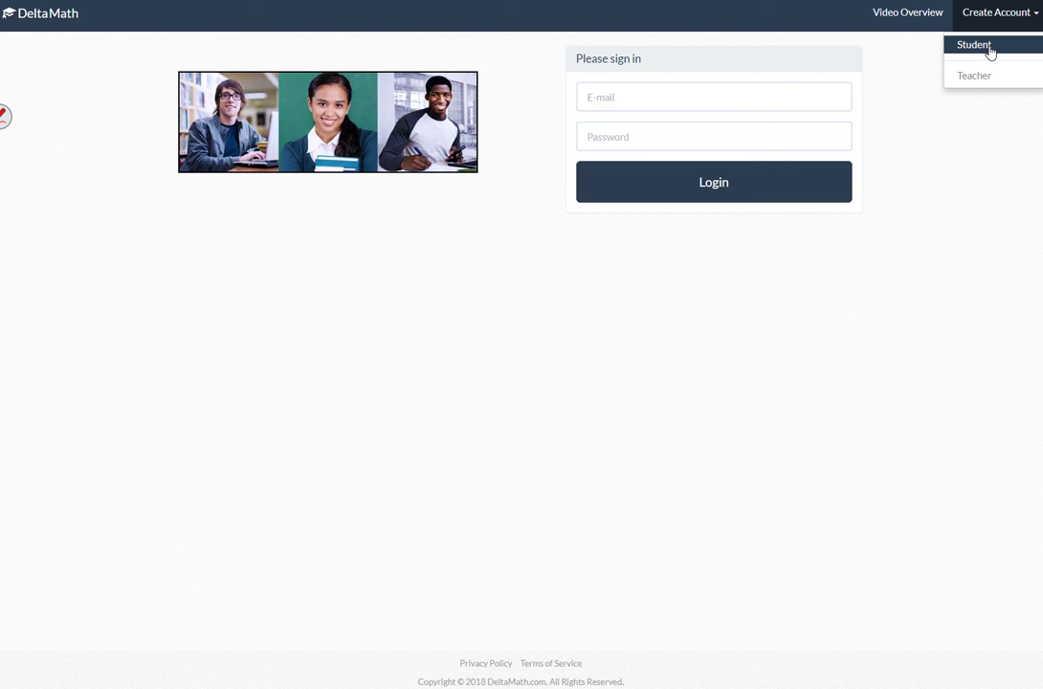
left_click(990, 48)
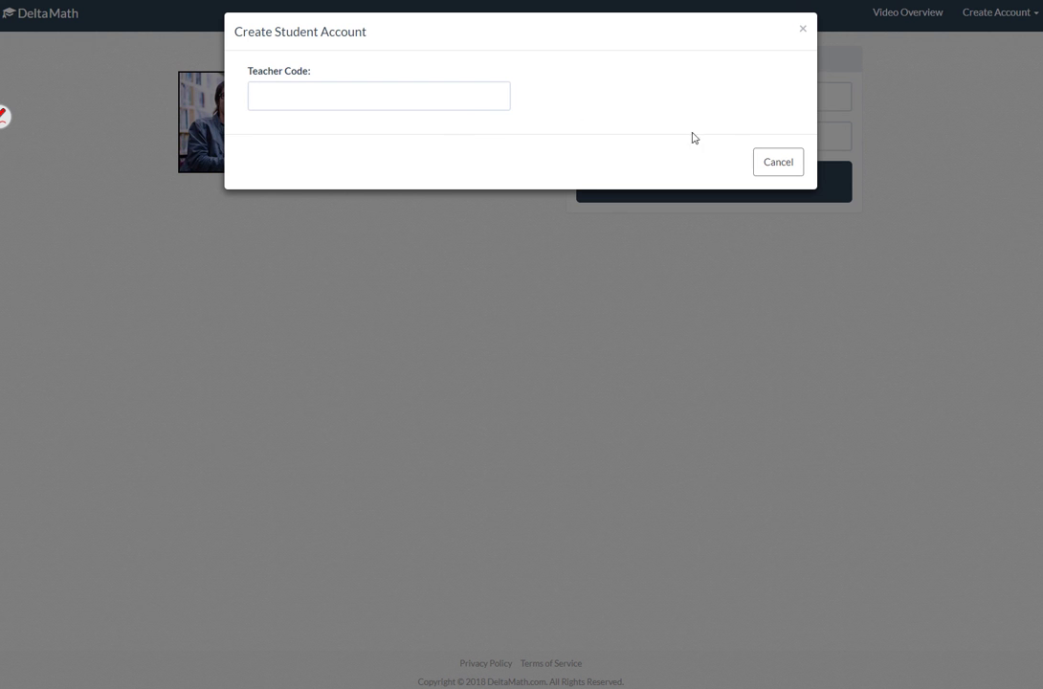
left_click(779, 172)
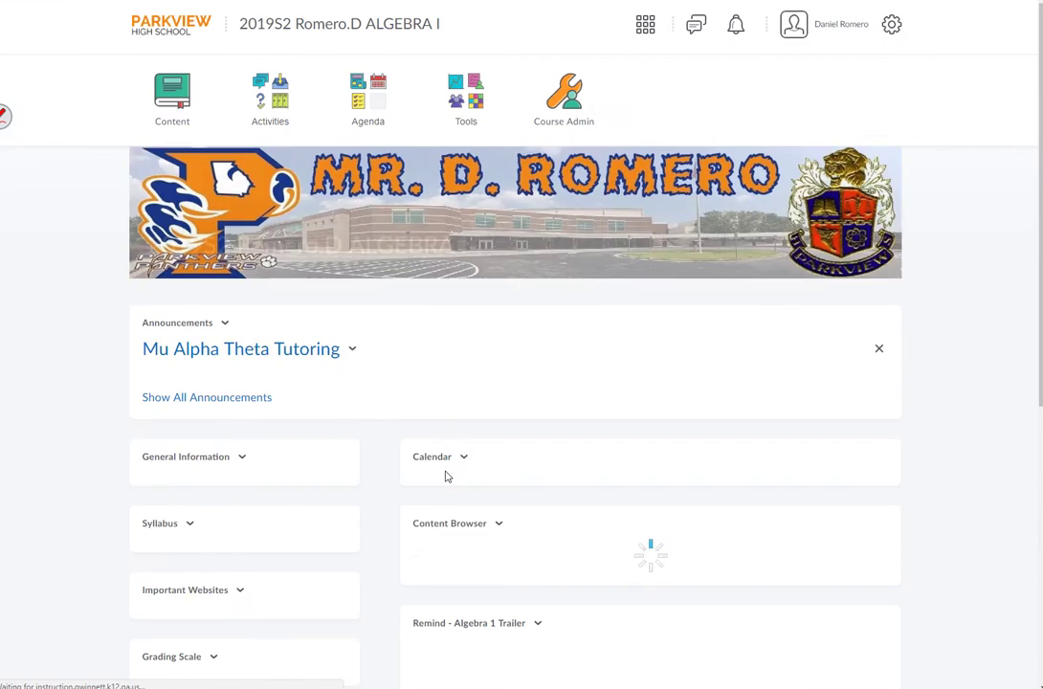
scroll(299, 464, "down", 2)
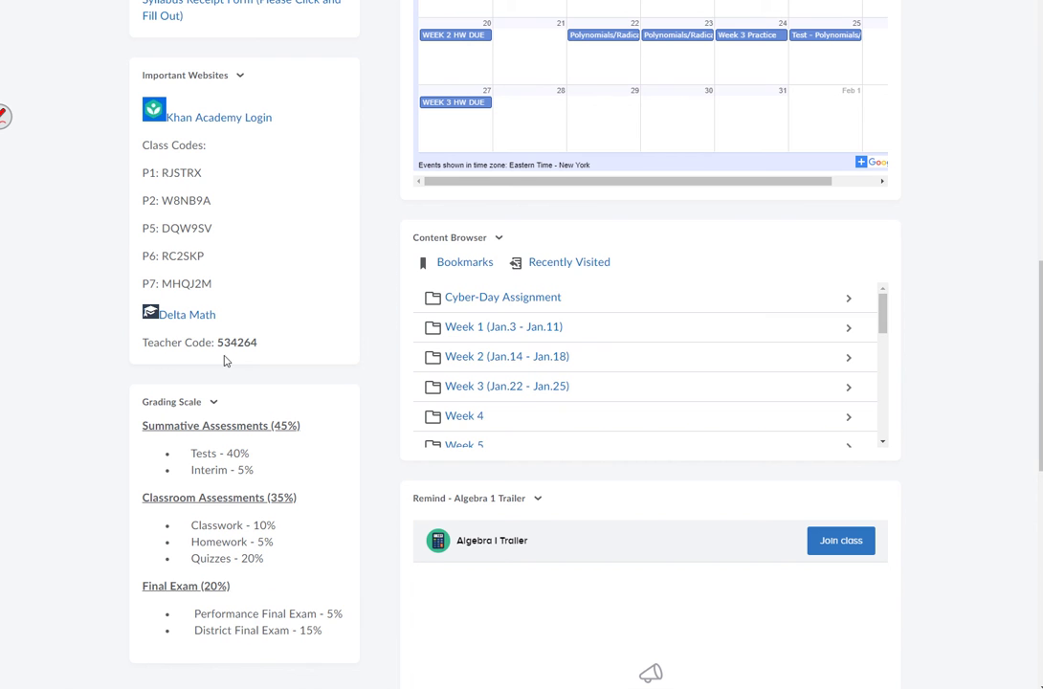